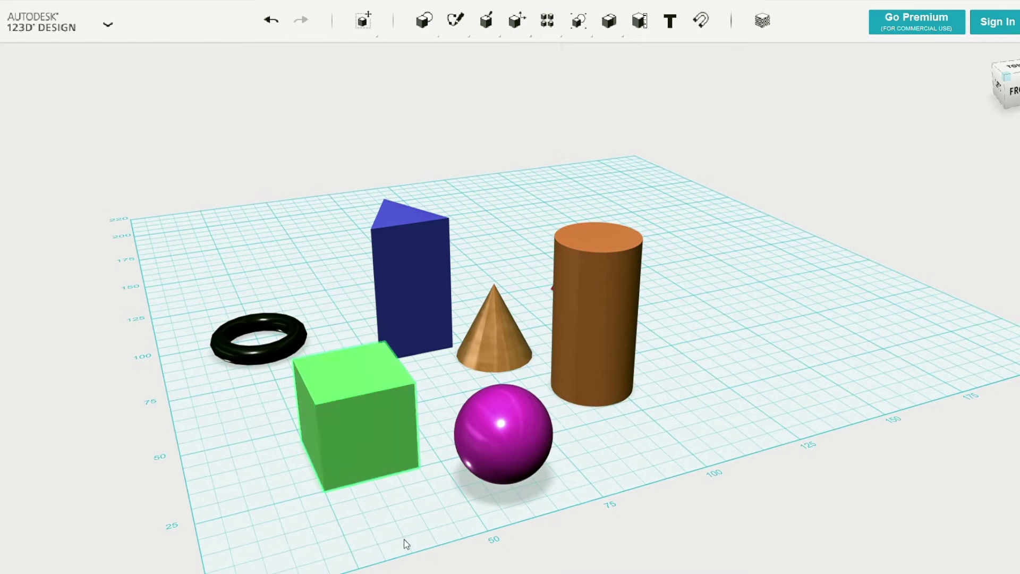
Move the pyramid and the tall cylinder apart so the pyramid stands clear beside the cone.
right_click_drag(614, 426, 599, 365)
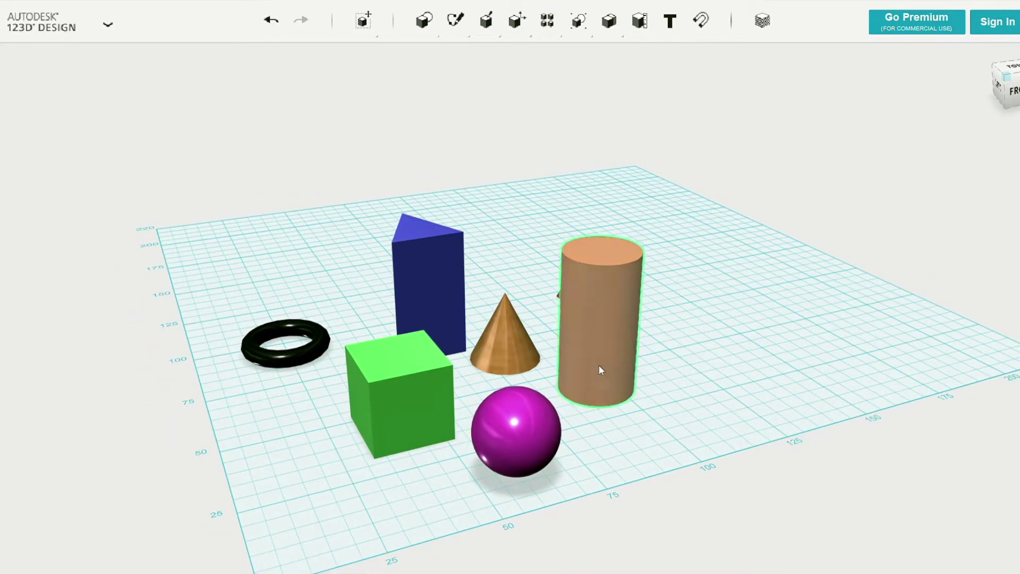
left_click_drag(588, 293, 556, 310)
left_click_drag(642, 363, 613, 355)
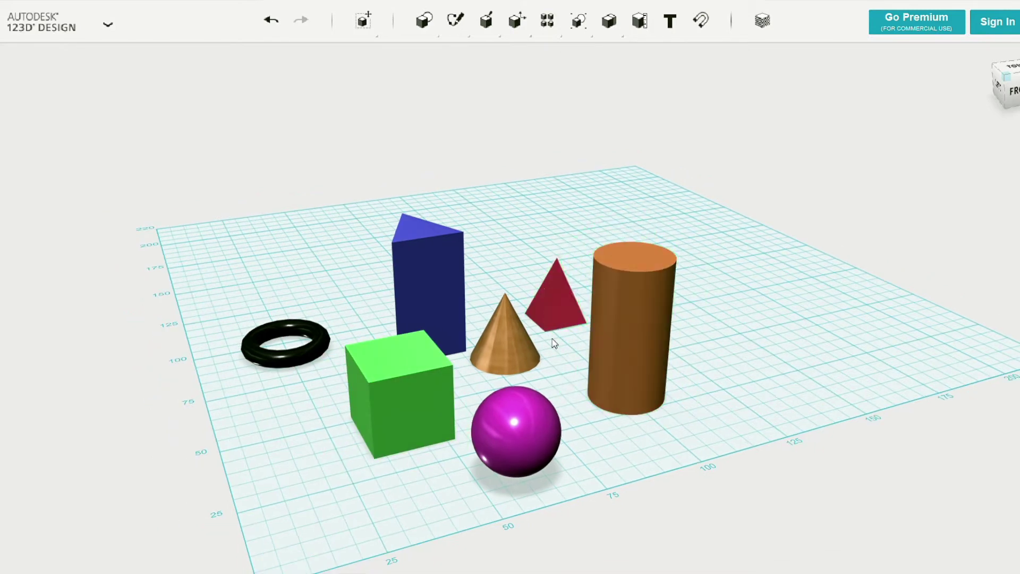
Stretch the pyramid's apex upward to make it the tallest solid on the grid.
left_click(439, 563)
left_click_drag(557, 258, 561, 127)
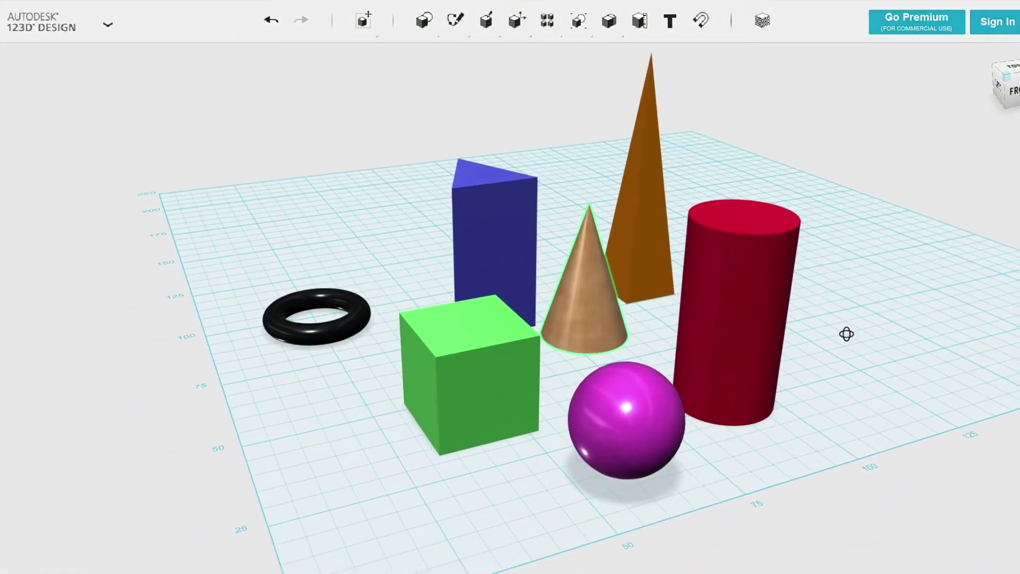
right_click_drag(847, 333, 797, 326)
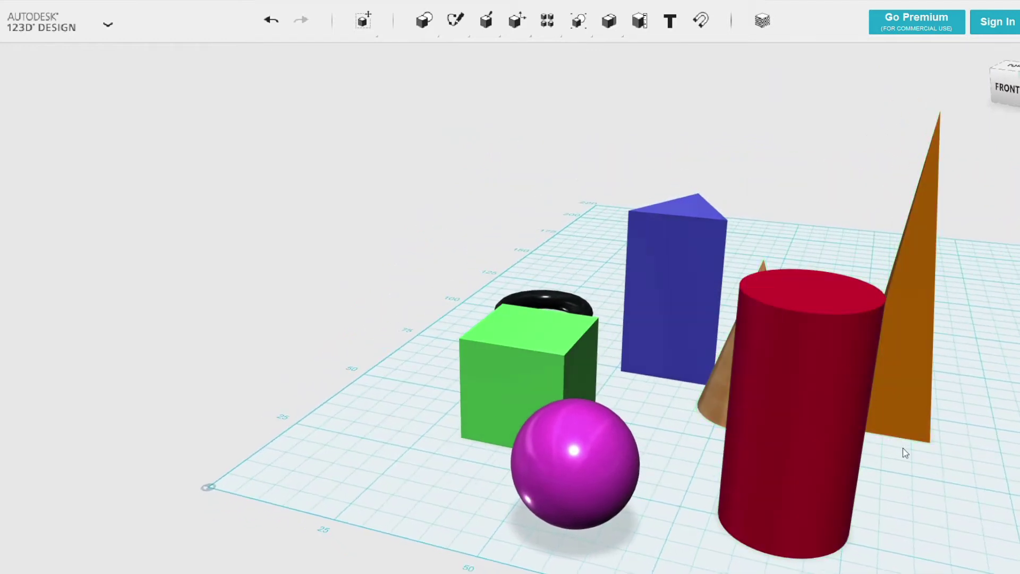
Soften the top edges of the blue solids with fillets on the box and elliptical solid and a chamfer on the cylinder.
right_click_drag(911, 476, 658, 469)
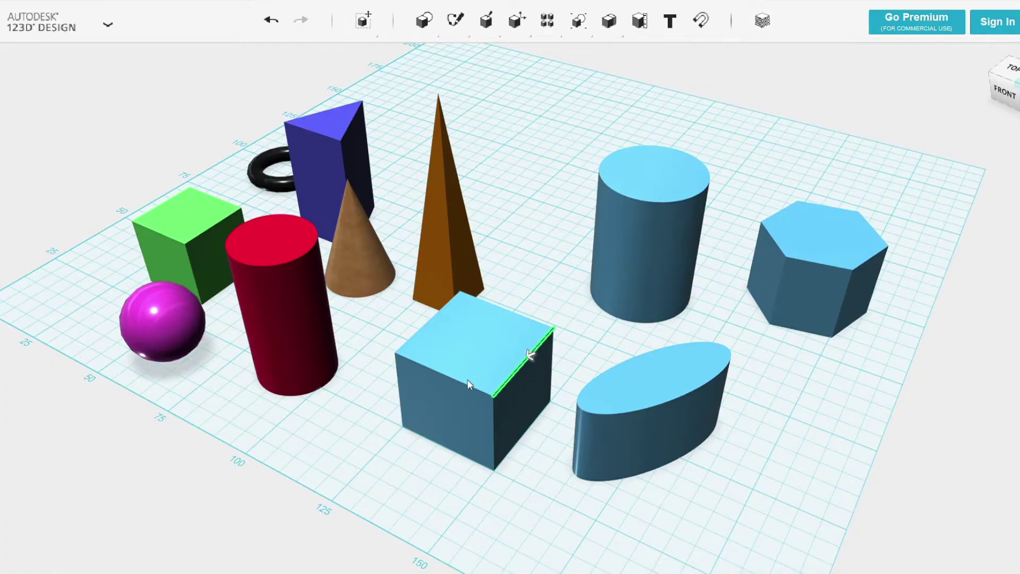
left_click_drag(483, 300, 478, 308)
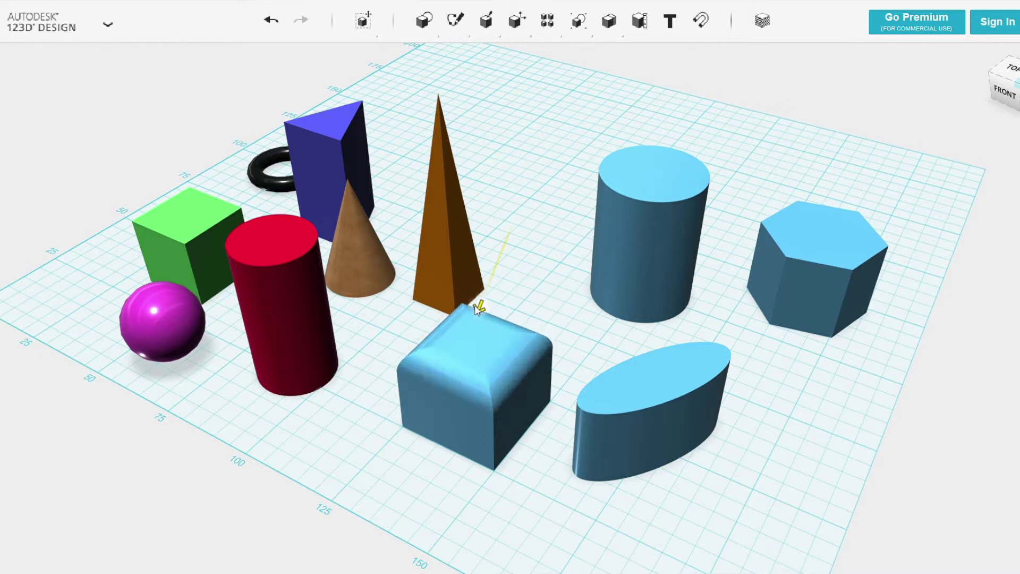
left_click(668, 204)
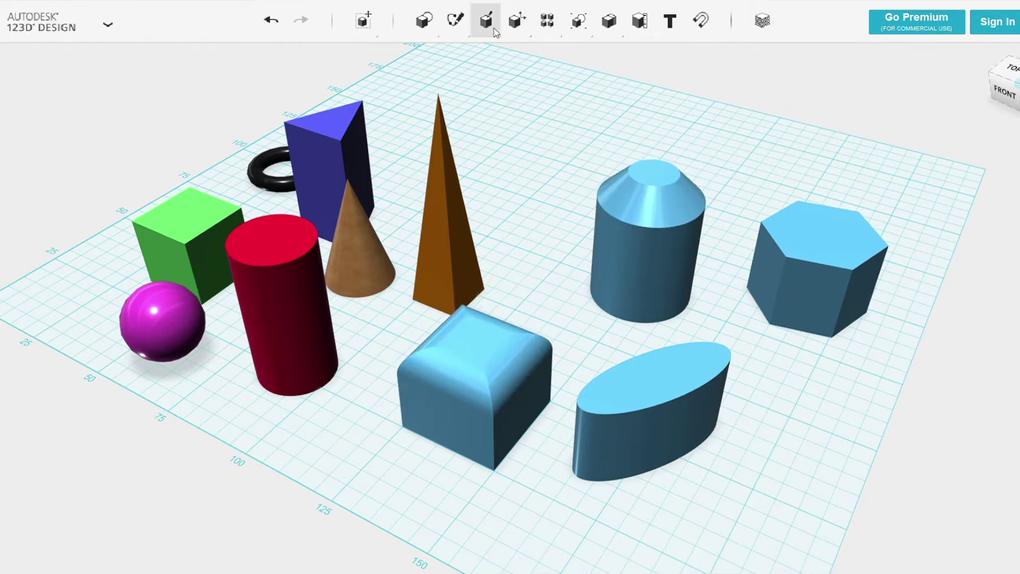
left_click(679, 396)
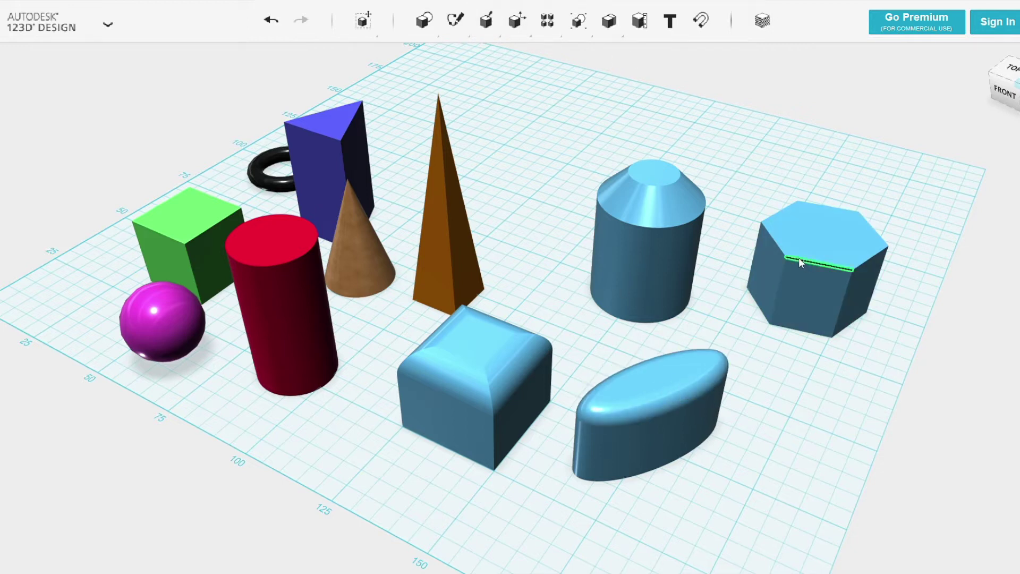
right_click_drag(819, 372, 786, 69)
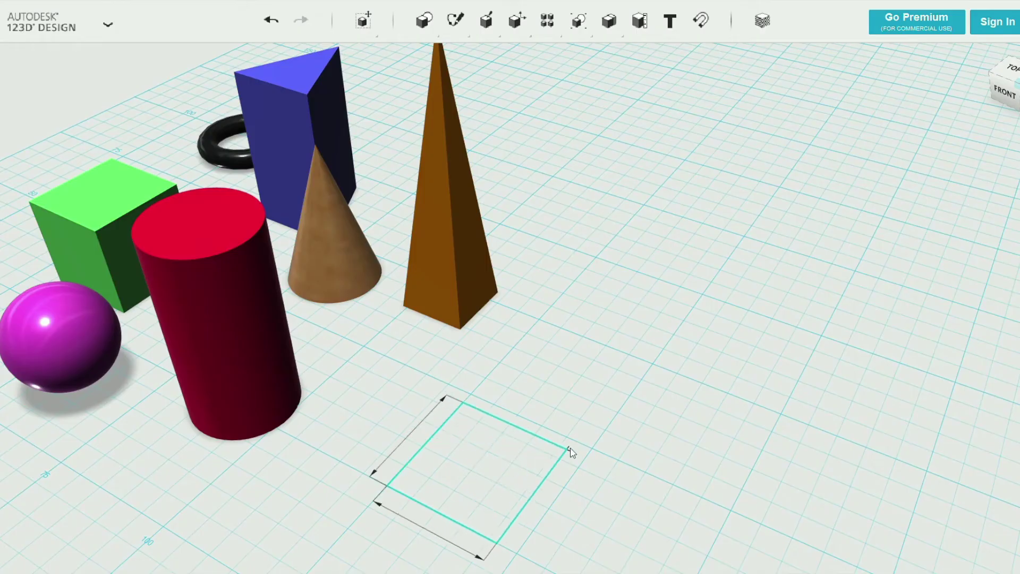
Sketch a rectangle on the grid in front of the pyramid and extrude it upward into a box.
left_click(388, 484)
left_click(592, 449)
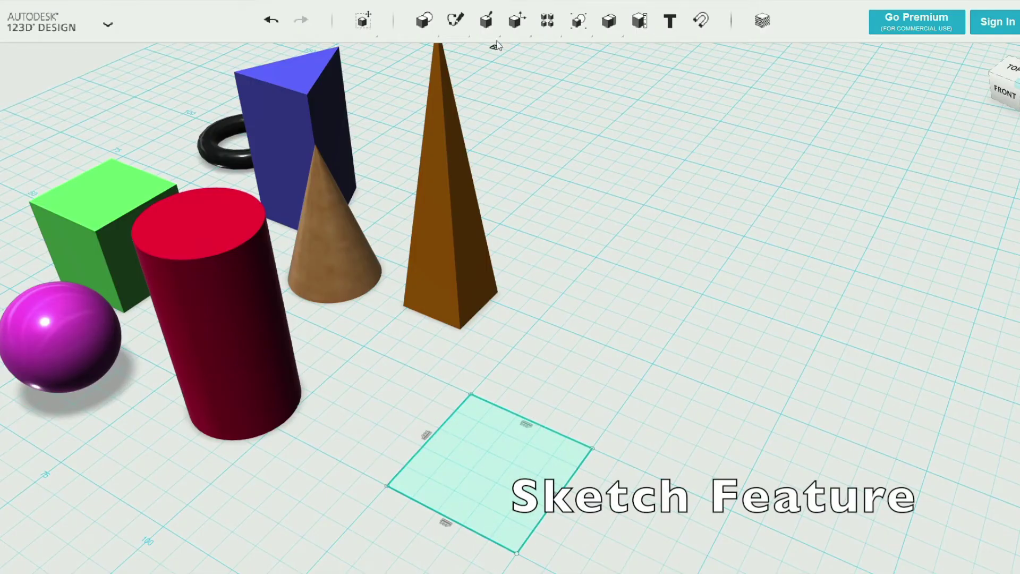
left_click(490, 56)
left_click(488, 461)
mouse_move(489, 455)
left_mouse_down()
mouse_move(477, 413)
mouse_move(481, 346)
left_mouse_up()
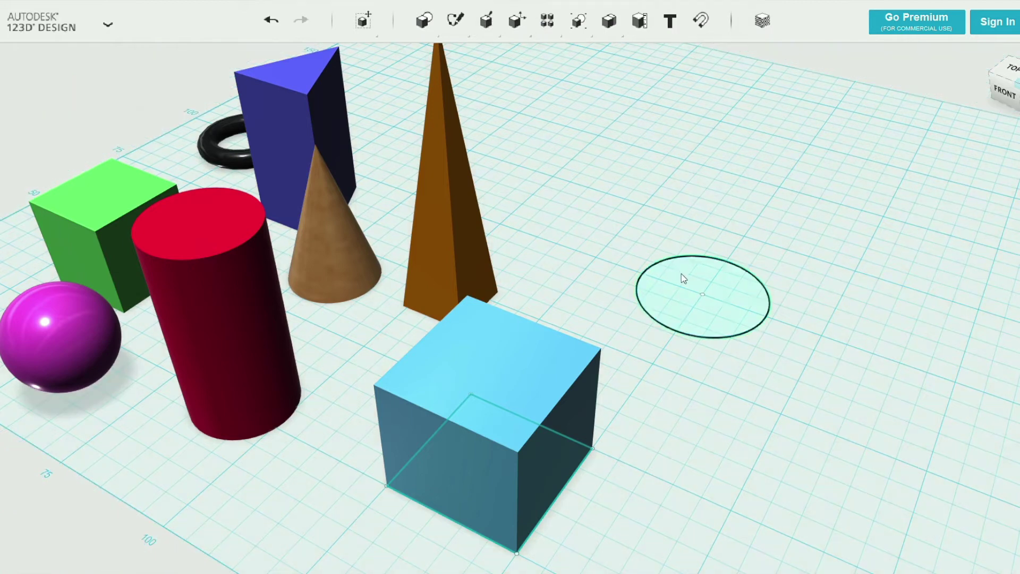
Extrude the circular sketch behind the new box upward into a cylinder.
left_click(706, 282)
mouse_move(705, 290)
left_mouse_down()
mouse_move(725, 166)
mouse_move(720, 117)
left_mouse_up()
left_click(610, 126)
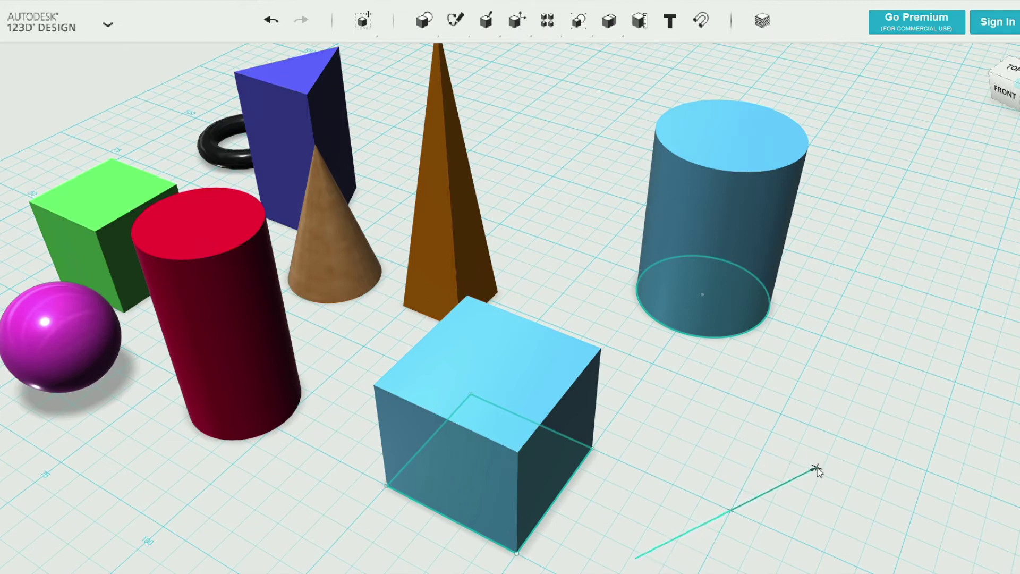
Complete the ellipse sketch beside the new box and extrude it upward into an elliptical solid.
middle_click_drag(813, 434, 762, 378)
left_click(676, 470)
left_click_drag(672, 425, 685, 328)
Sketch a hexagon on the grid beside the blue cylinder and extrude it upward into a hexagonal prism.
left_click(839, 284)
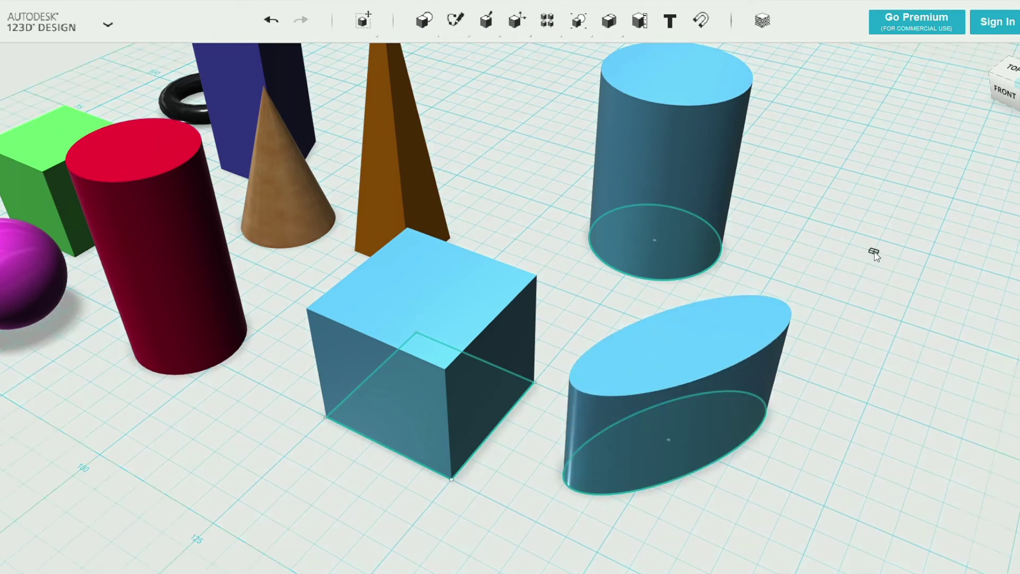
left_click(914, 223)
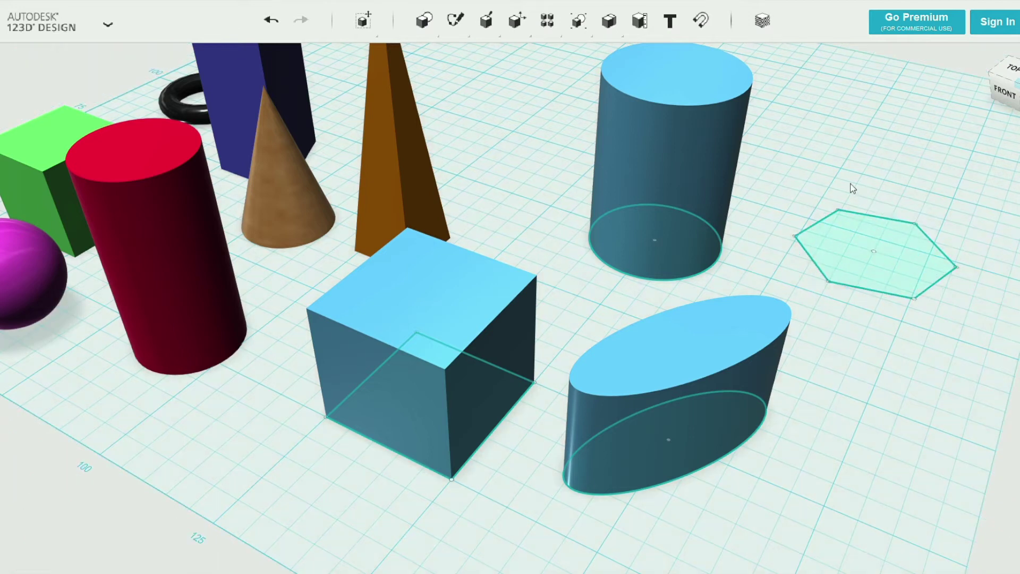
left_click(854, 233)
left_click_drag(871, 228, 909, 140)
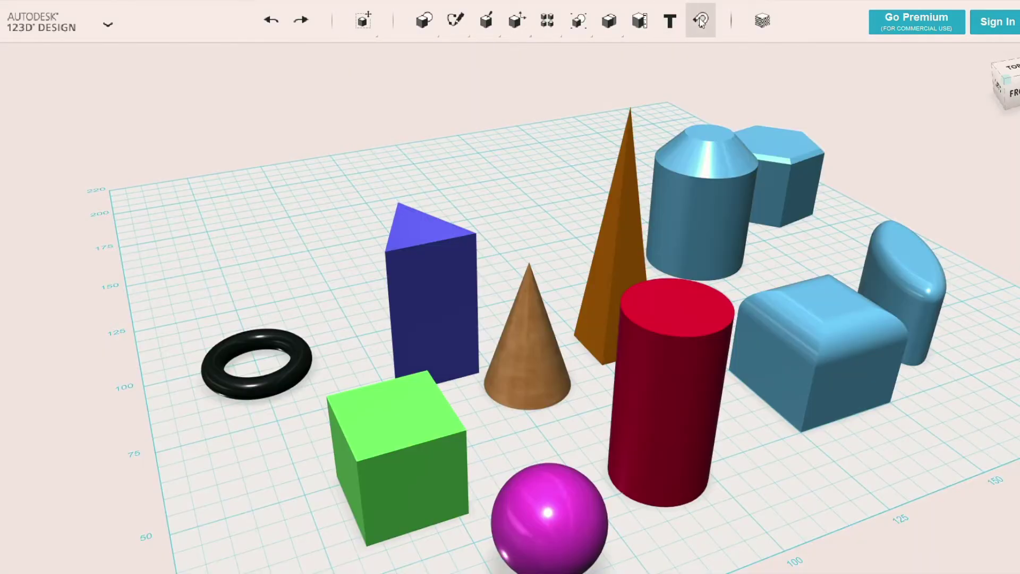
Snap the green cube onto the top face of the blue triangular prism.
left_click(701, 21)
left_click(408, 404)
left_click(428, 242)
Try to snap the green cube against the underside of the cone, and undo that snap.
scroll(391, 416, "up", 1)
scroll(385, 441, "down", 1)
middle_click_drag(378, 455, 353, 478)
right_click_drag(394, 403, 541, 289)
left_click(542, 294)
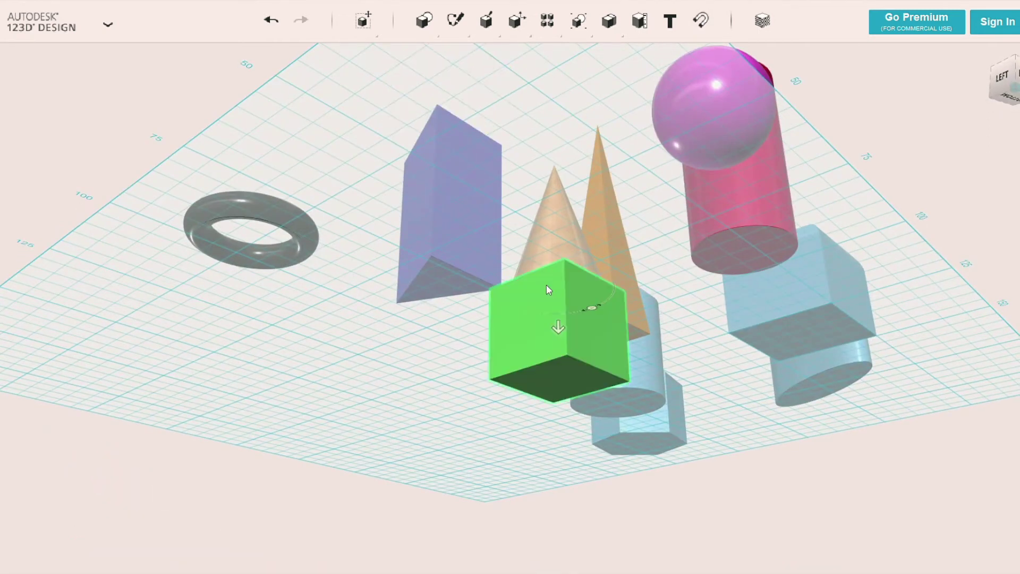
left_click(272, 21)
Snap the base of the cone onto the top face of the stacked green cube.
right_click_drag(611, 122, 580, 182)
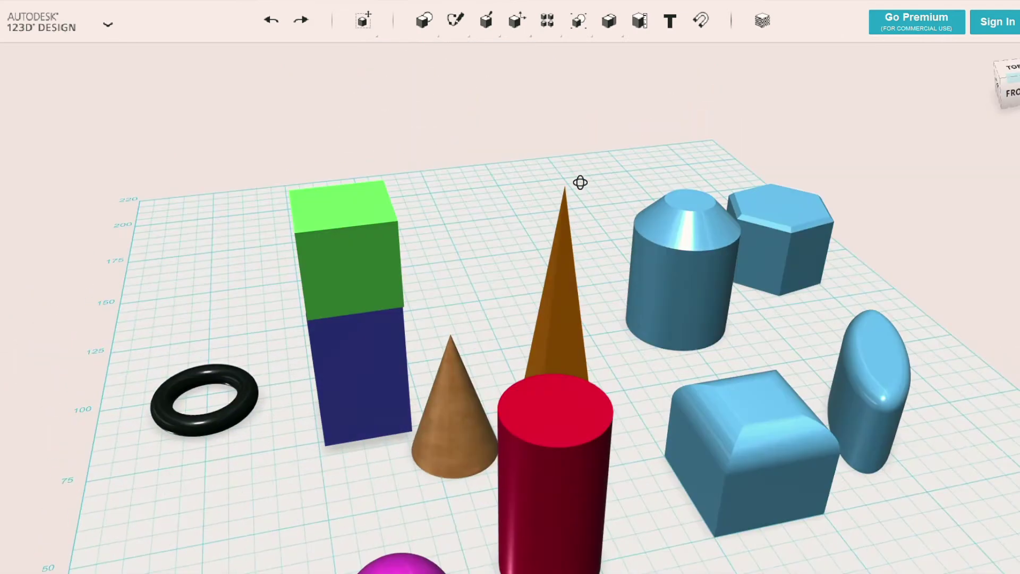
right_click_drag(442, 436, 481, 361)
left_click(542, 256)
right_click_drag(591, 173, 558, 265)
left_click(402, 247)
right_click_drag(402, 247, 559, 288)
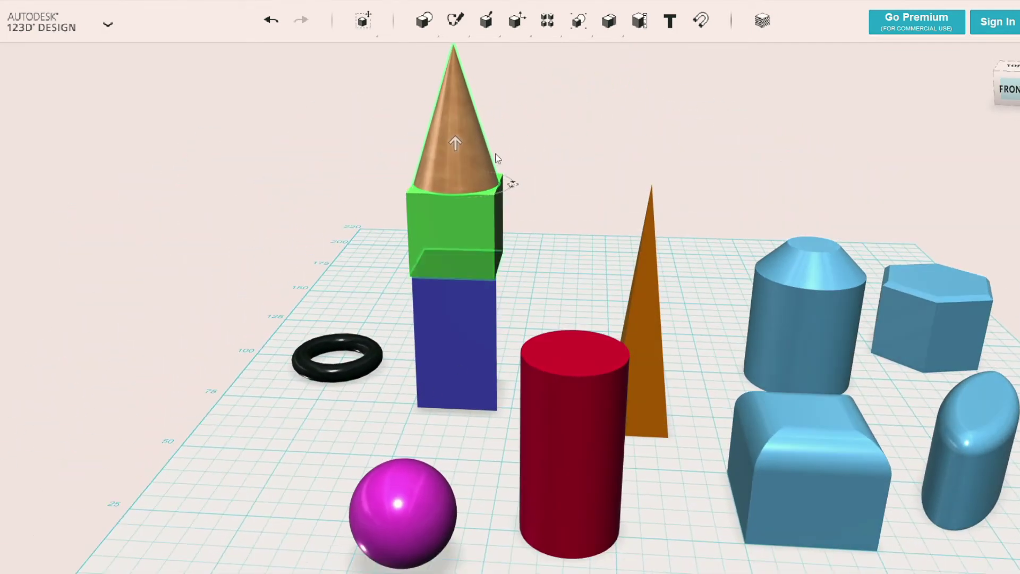
Snap the magenta sphere onto the top face of the red cylinder.
left_click(701, 22)
left_click(429, 485)
left_click(575, 358)
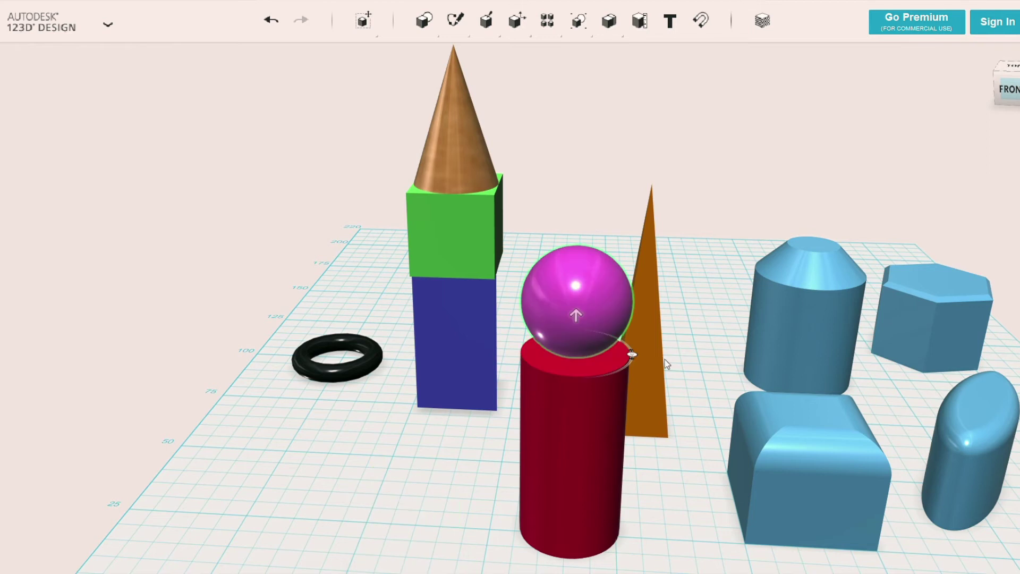
scroll(401, 447, "down", 2)
middle_click_drag(401, 447, 458, 436)
Stretch the filleted blue box into a long bar about 134 long and 28 wide.
left_click(703, 24)
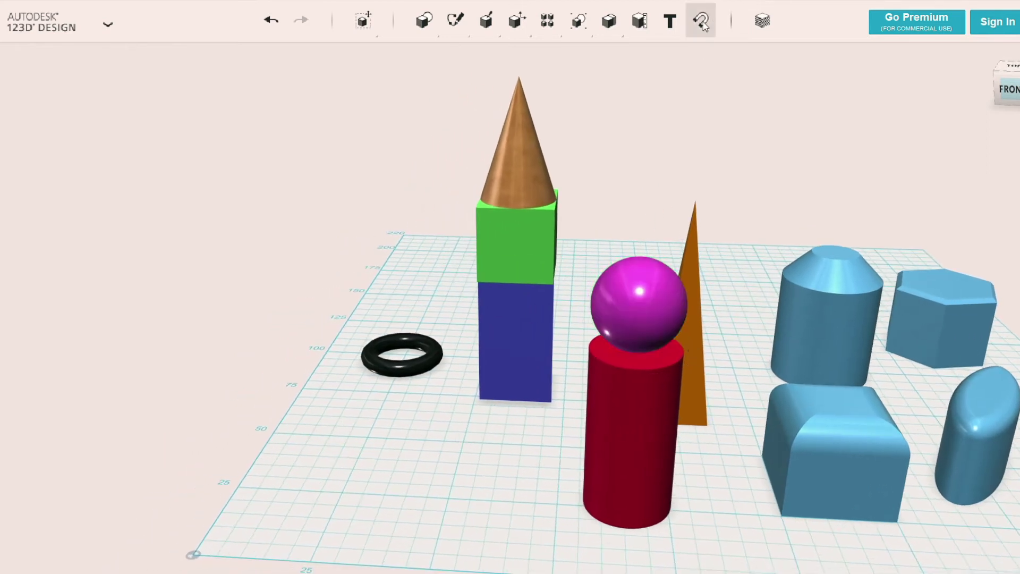
left_click(803, 413)
mouse_move(783, 444)
right_mouse_down()
mouse_move(727, 442)
mouse_move(767, 434)
right_mouse_up()
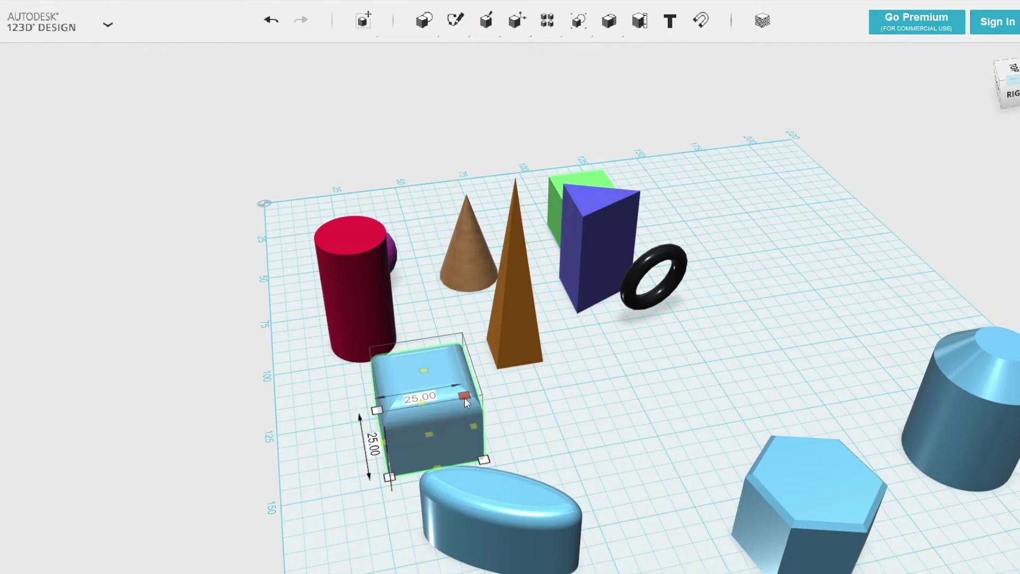
left_click_drag(465, 398, 805, 331)
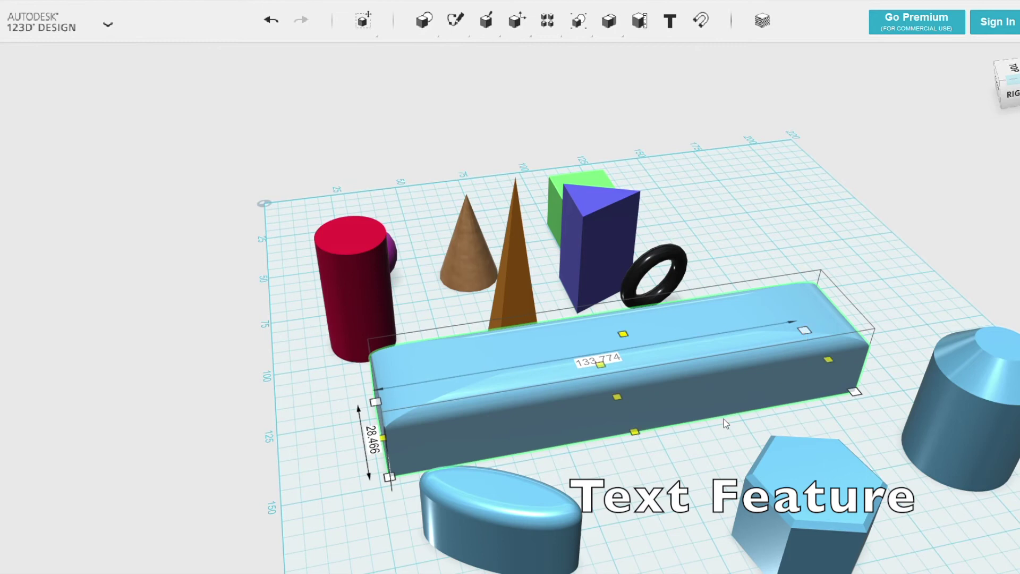
left_click(625, 420)
Add the text "Seven In All Makes" to the top face of the long blue bar, rotated to run along its length.
right_click_drag(684, 457, 650, 471)
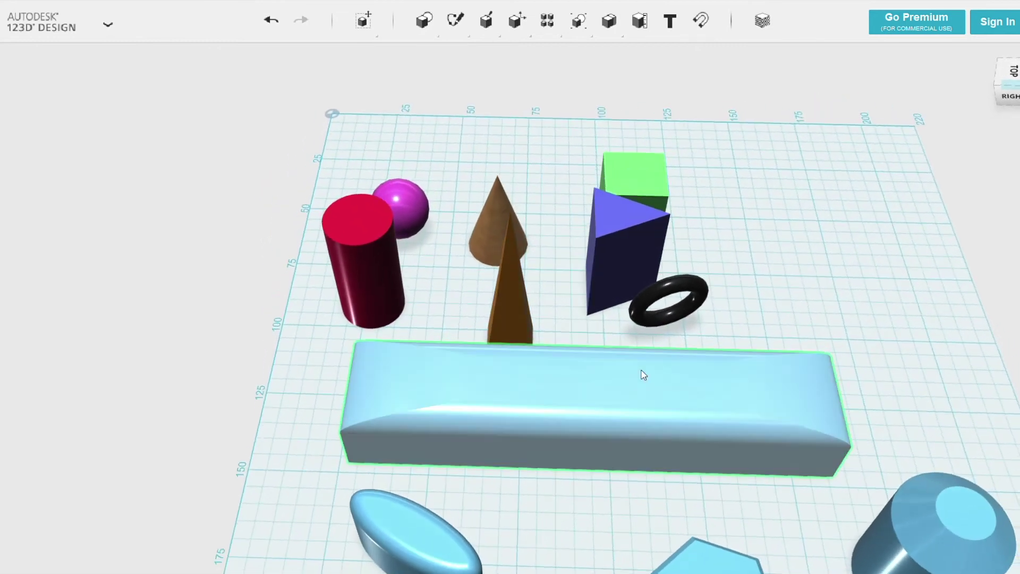
left_click(671, 23)
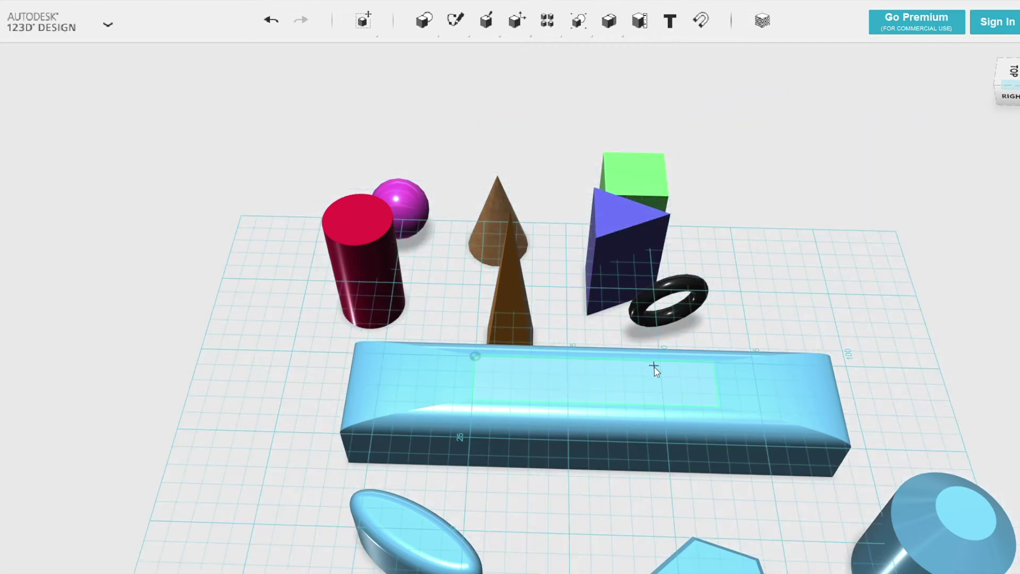
left_click(480, 379)
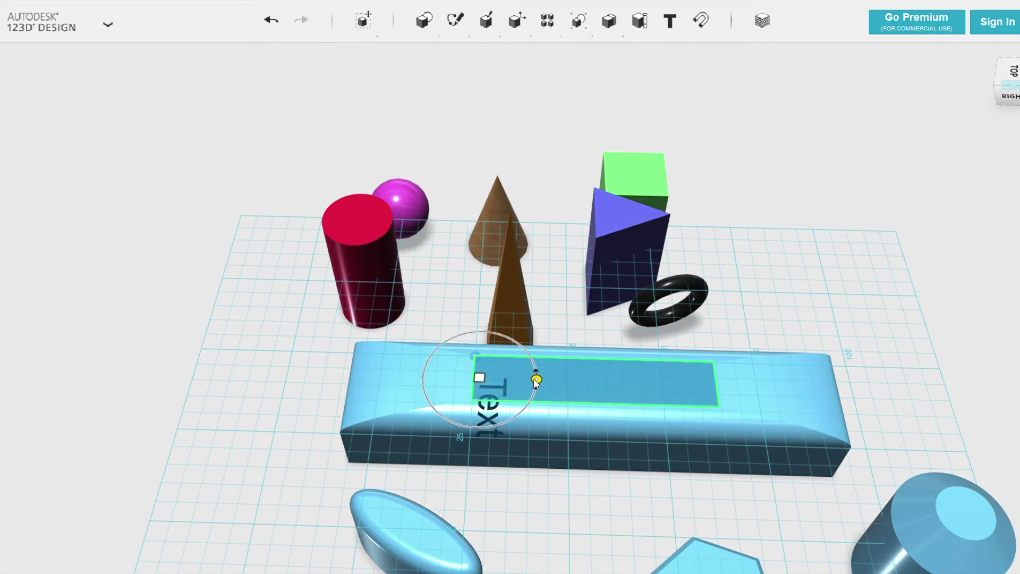
left_click_drag(535, 378, 536, 377)
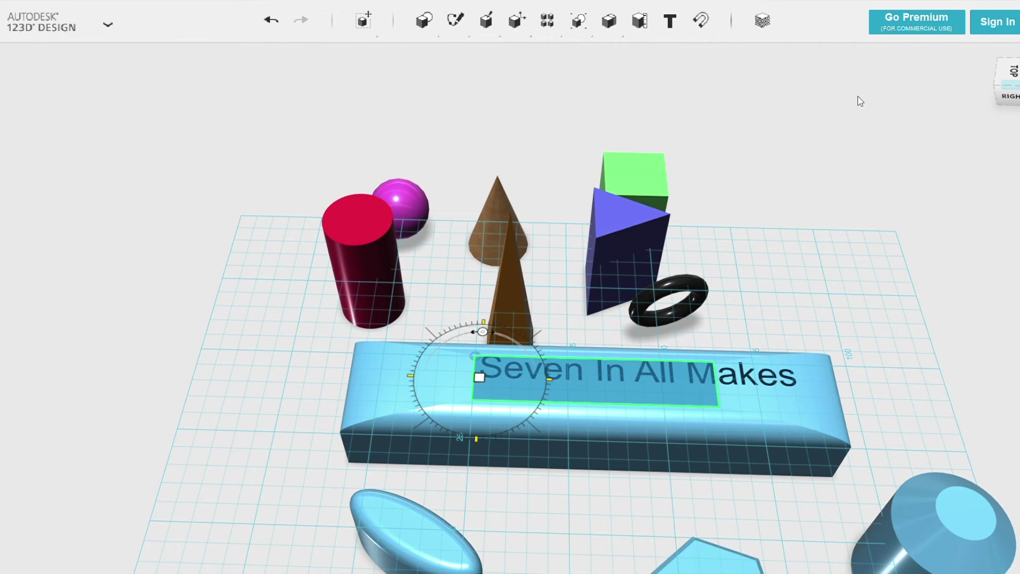
left_click(823, 171)
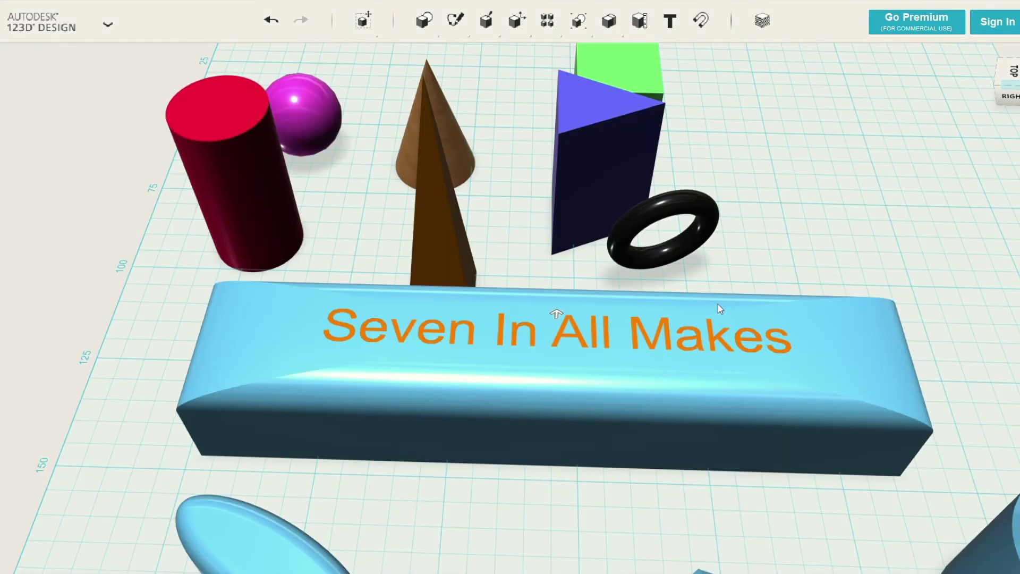
Extrude the text by -5 to cut it into the top of the blue bar as recessed lettering.
type("-5")
left_click(800, 245)
right_click_drag(715, 414, 627, 449)
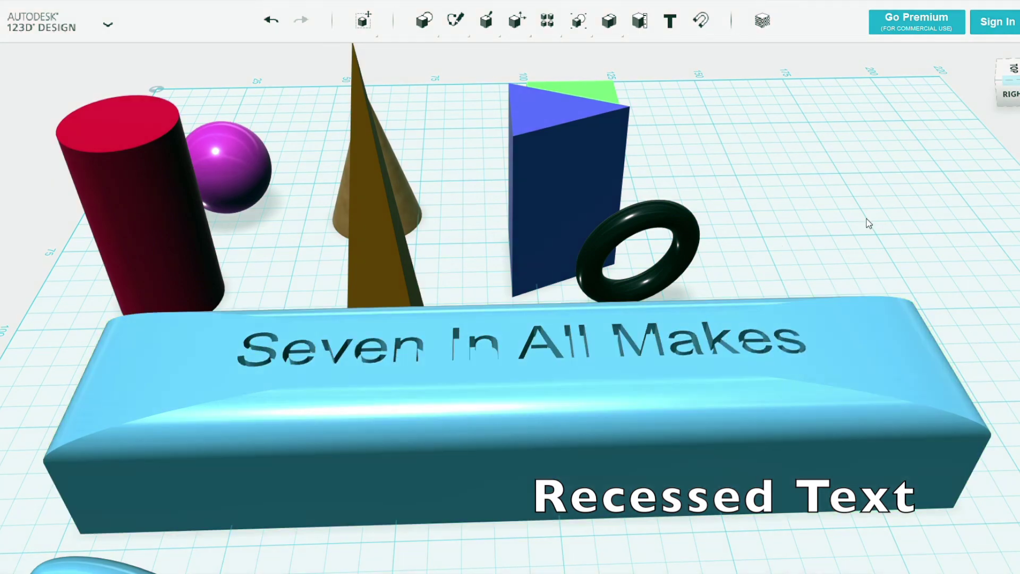
right_click_drag(867, 223, 859, 242)
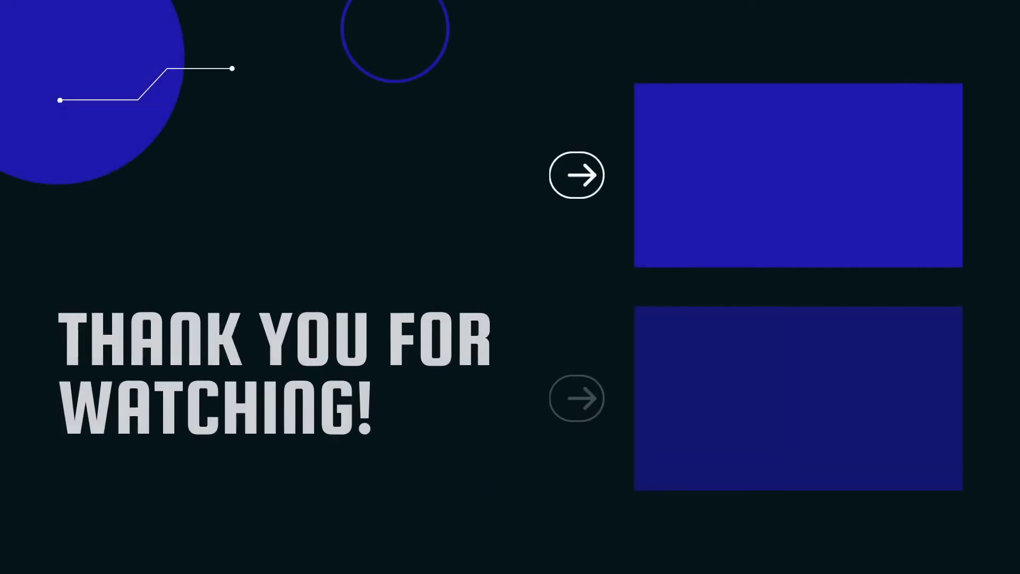